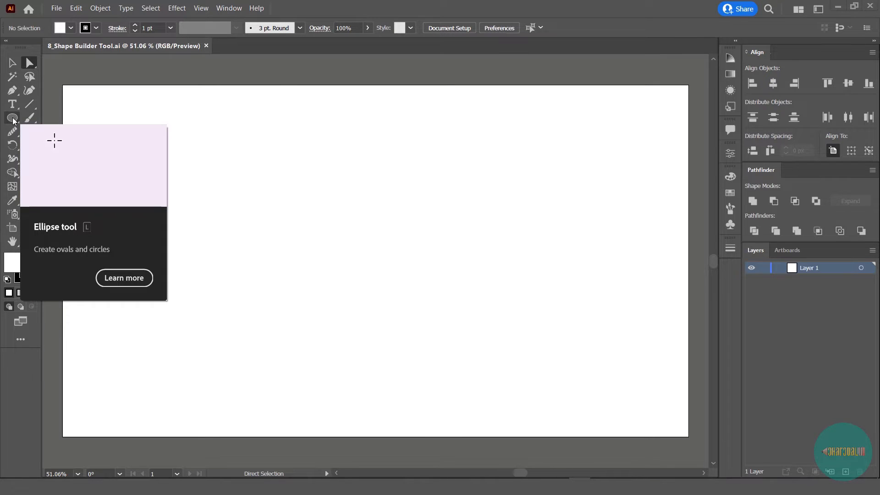
- Draw a circle left of the artboard's centre with a black fill and no stroke
{"action": "left_click", "coordinate": [13, 118]}
{"action": "left_click_drag", "start_coordinate": [248, 201], "coordinate": [380, 331]}
{"action": "key", "text": "shift+x"}
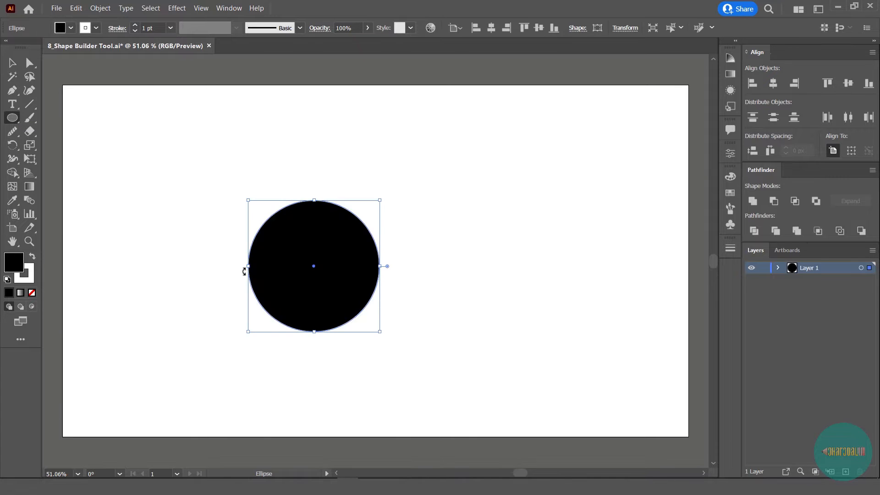
{"action": "left_click", "coordinate": [30, 281]}
{"action": "left_click", "coordinate": [32, 292]}
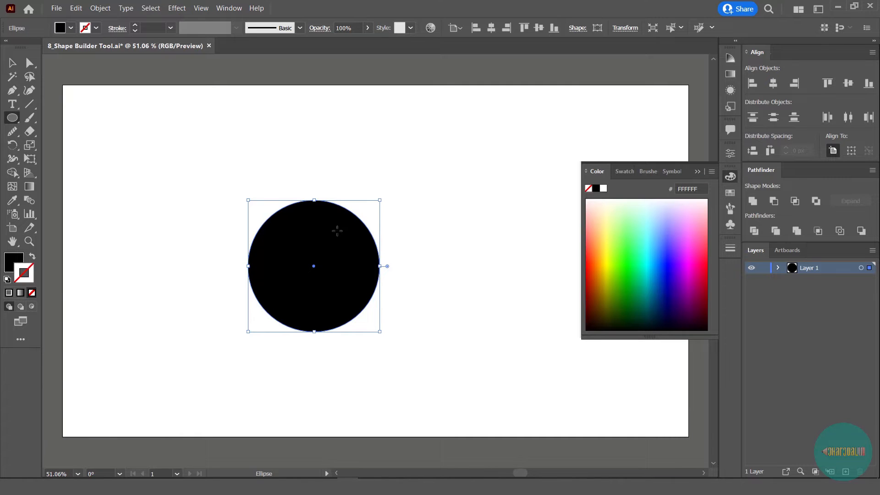
{"action": "key", "text": "a"}
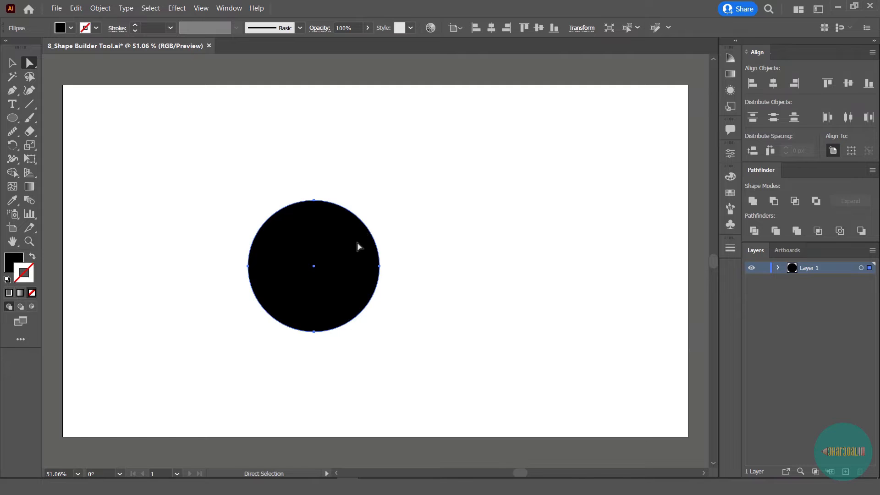
- Draw a black square beside the circle on its right, about as tall as the circle
{"action": "key", "text": "m"}
{"action": "left_click_drag", "start_coordinate": [418, 201], "coordinate": [555, 337]}
{"action": "key", "text": "a"}
{"action": "left_click", "coordinate": [393, 231]}
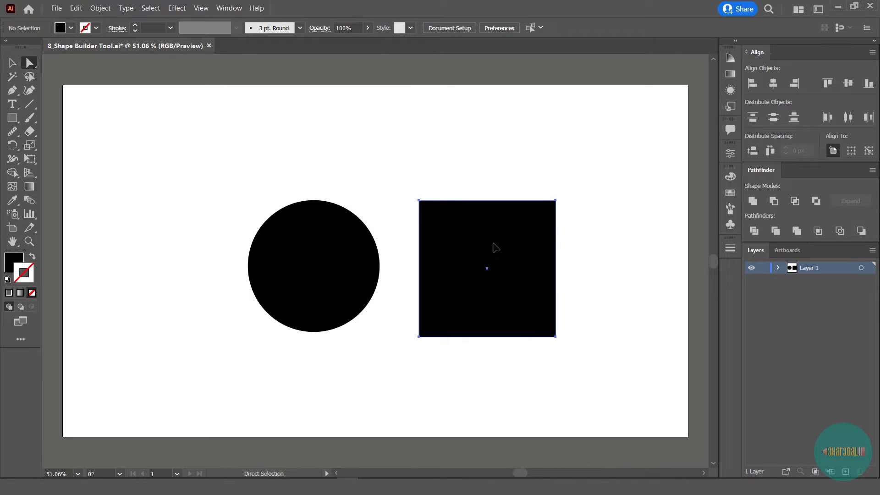
- Move the square left over the circle's right half and reduce its height to match the circle
{"action": "left_click_drag", "start_coordinate": [493, 245], "coordinate": [386, 255]}
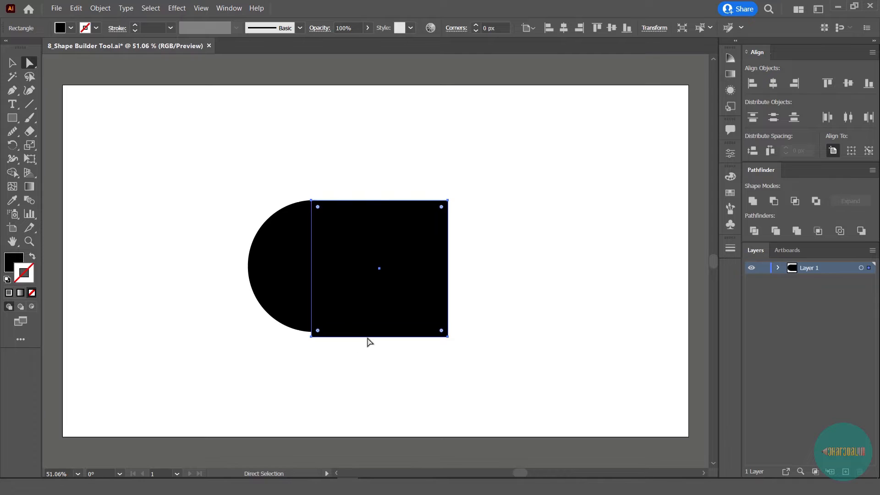
{"action": "key", "text": "ctrl"}
{"action": "left_click_drag", "start_coordinate": [380, 338], "coordinate": [380, 332]}
{"action": "left_click", "coordinate": [447, 180]}
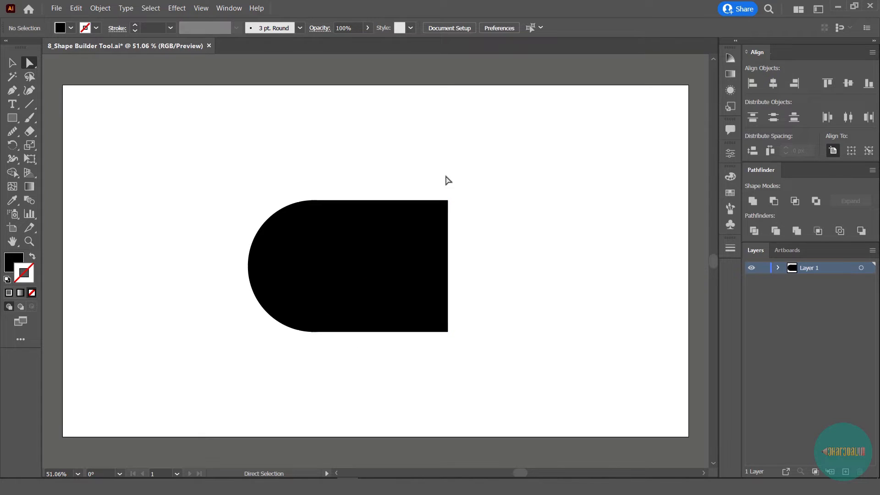
- Draw a narrow vertical bar taller than the square, move it just right of the square and duplicate it alongside
{"action": "left_click", "coordinate": [16, 118]}
{"action": "left_click_drag", "start_coordinate": [415, 191], "coordinate": [436, 345]}
{"action": "left_click_drag", "start_coordinate": [426, 287], "coordinate": [464, 287]}
{"action": "left_click_drag", "start_coordinate": [465, 288], "coordinate": [494, 288]}
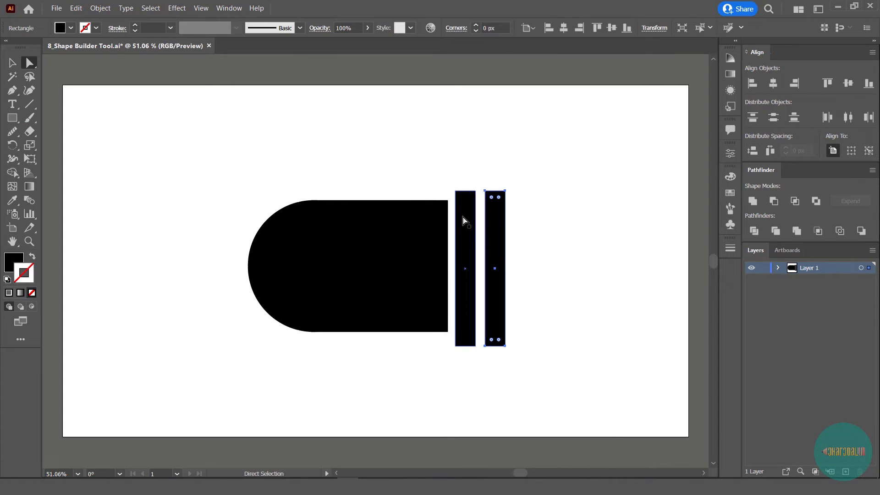
- Narrow both vertical bars and place them across the right end of the square
{"action": "left_click", "coordinate": [464, 220], "text": "shift"}
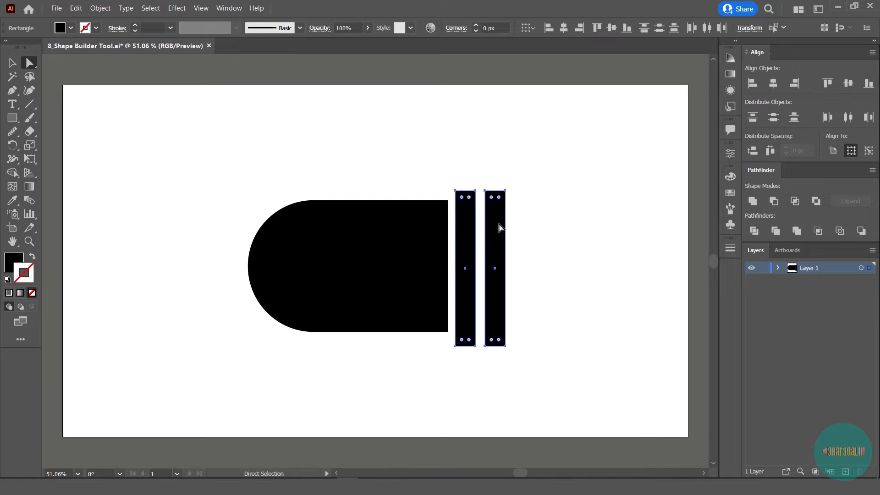
{"action": "left_click", "coordinate": [436, 209], "text": "shift"}
{"action": "left_click", "coordinate": [435, 209], "text": "shift"}
{"action": "left_click_drag", "start_coordinate": [499, 226], "coordinate": [434, 271]}
- Fill both bars with white using the Eyedropper and shift the left bar slightly left to widen the gap
{"action": "key", "text": "i"}
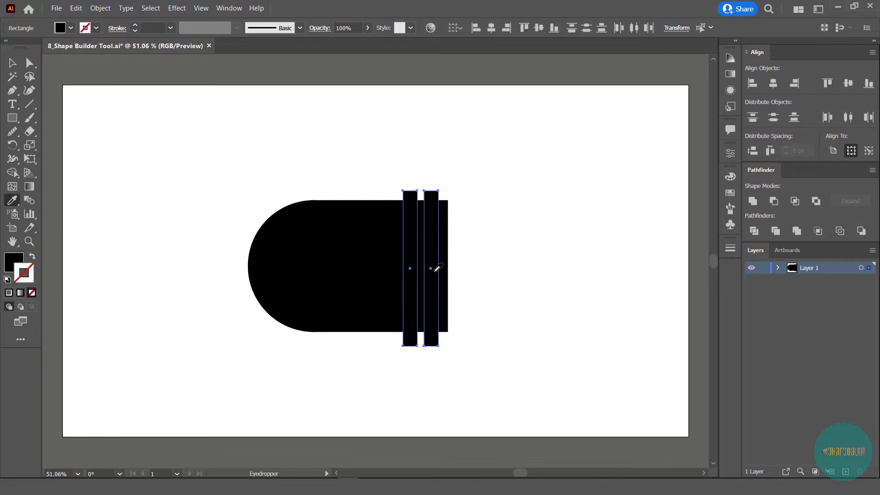
{"action": "left_click", "coordinate": [551, 219]}
{"action": "key", "text": "a"}
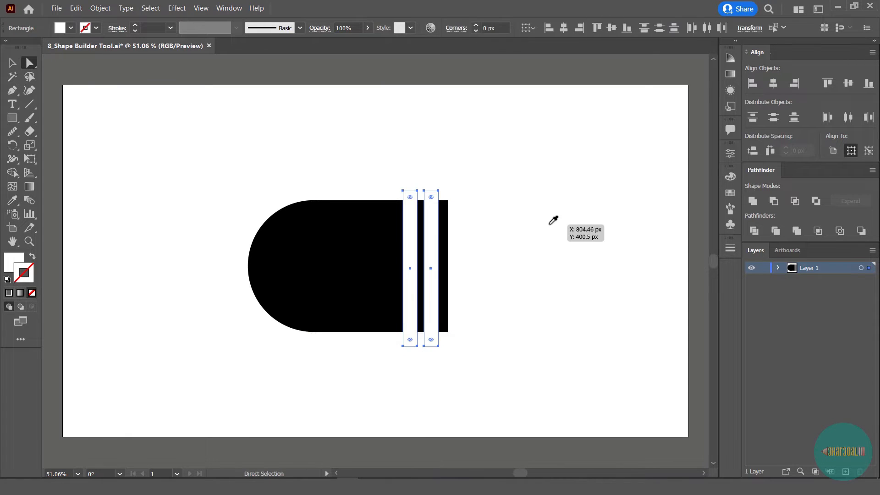
{"action": "left_click", "coordinate": [551, 228]}
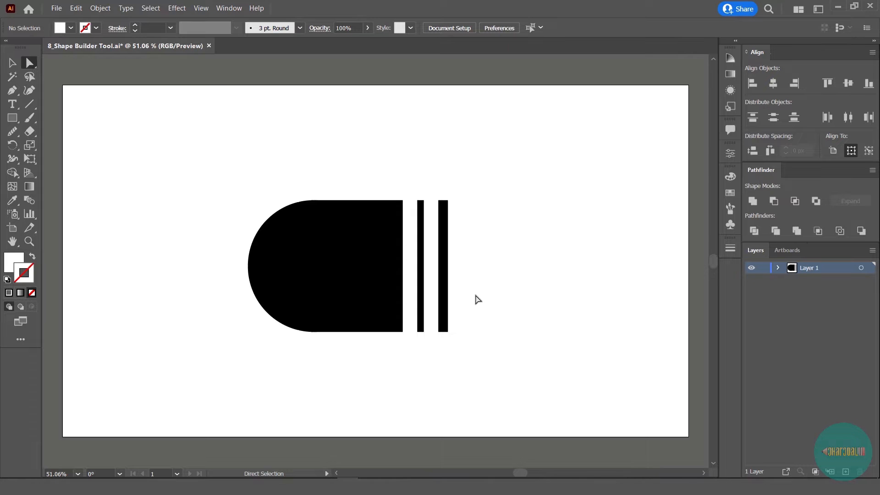
{"action": "left_click_drag", "start_coordinate": [442, 240], "coordinate": [415, 247]}
{"action": "left_click", "coordinate": [517, 307]}
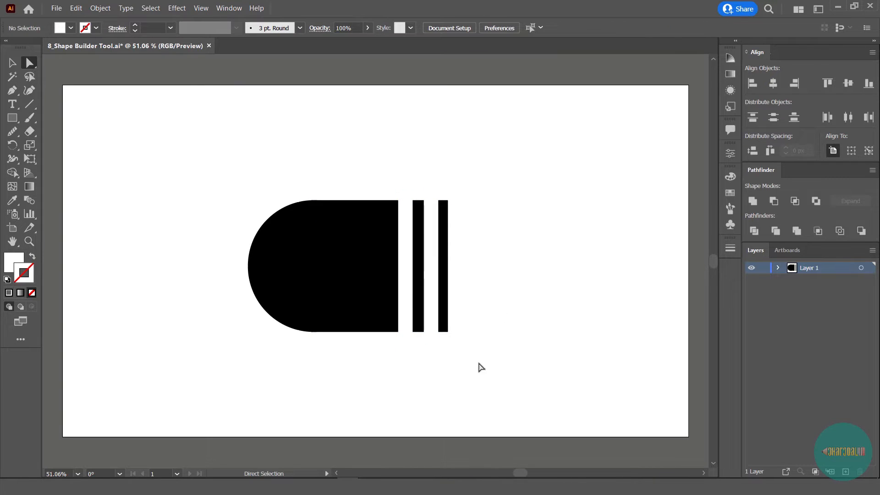
- Try moving the circle away from the square, then undo the move
{"action": "left_click_drag", "start_coordinate": [290, 255], "coordinate": [250, 222]}
{"action": "key", "text": "ctrl+z"}
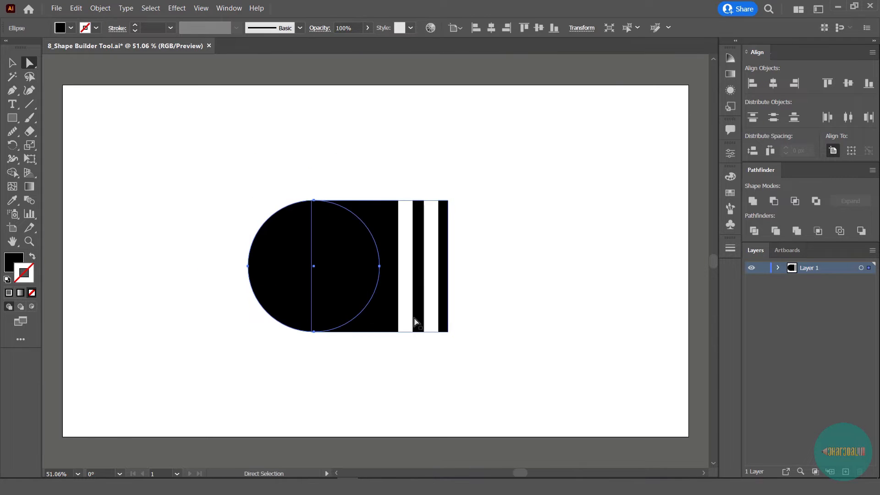
{"action": "left_click", "coordinate": [548, 280]}
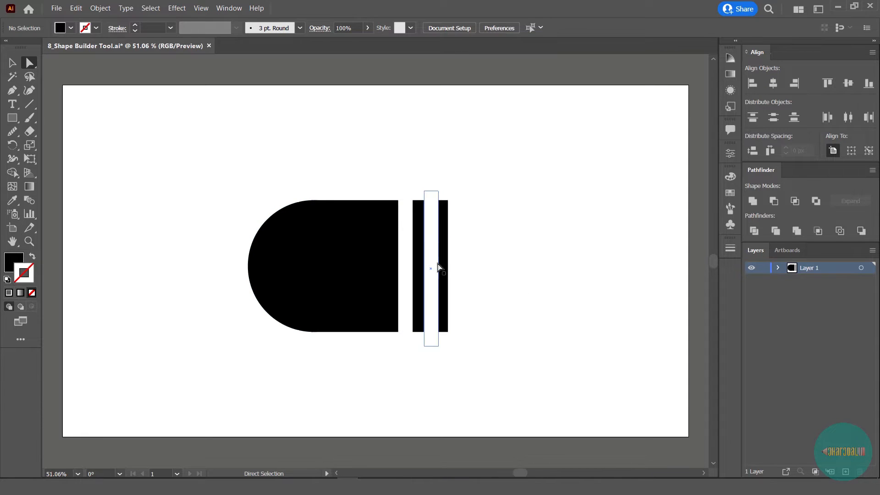
- Merge the circle and the square into one shape with the Shape Builder tool
{"action": "left_click", "coordinate": [284, 267]}
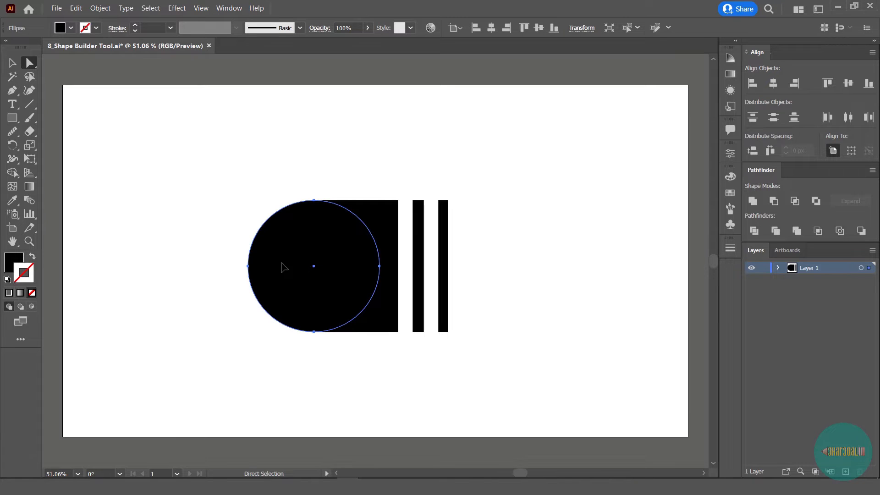
{"action": "left_click", "coordinate": [376, 219]}
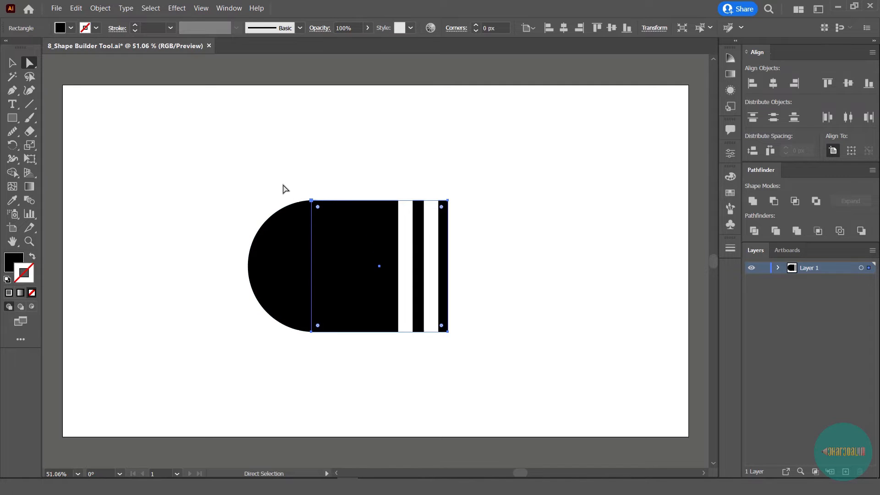
{"action": "left_click", "coordinate": [291, 245]}
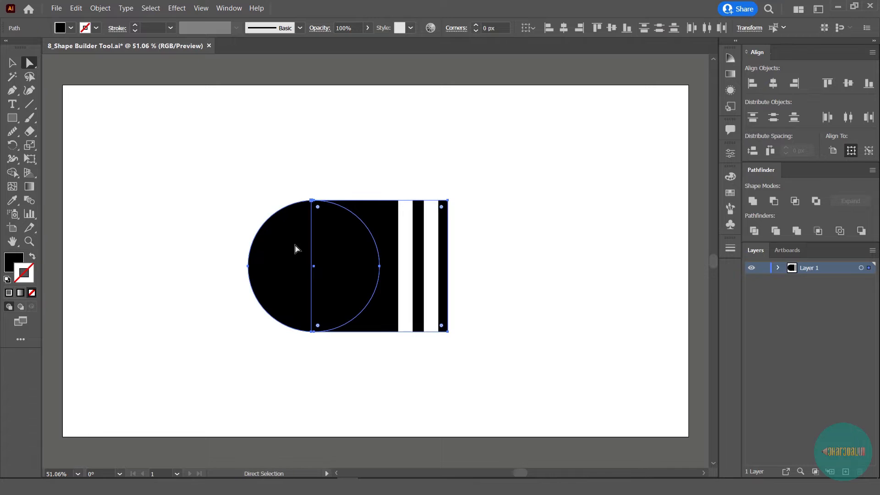
{"action": "left_click", "coordinate": [12, 172]}
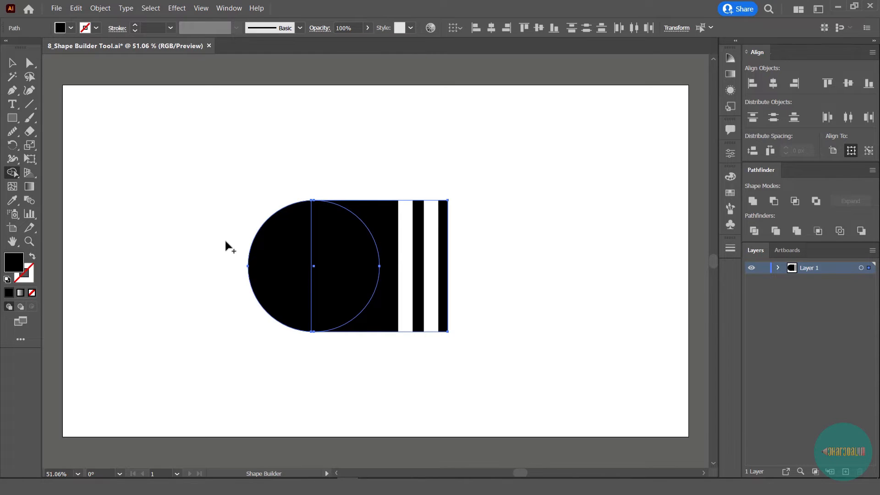
{"action": "left_click_drag", "start_coordinate": [226, 241], "coordinate": [391, 267]}
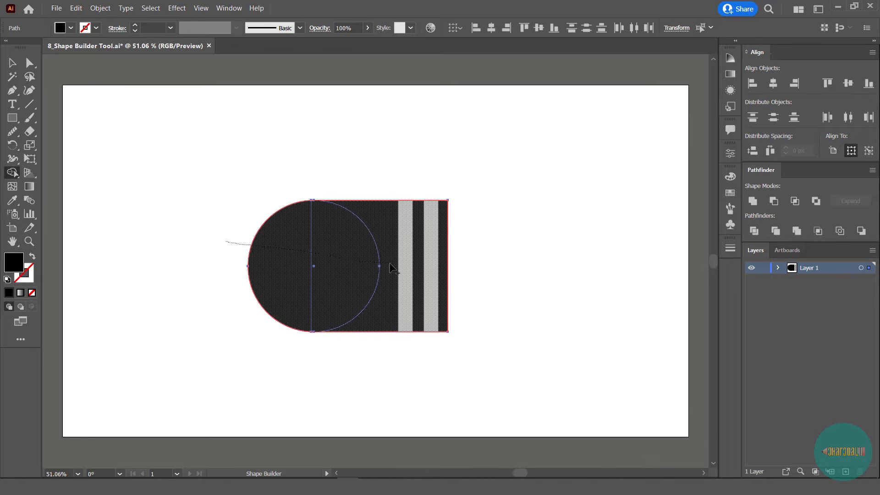
{"action": "left_click_drag", "start_coordinate": [390, 267], "coordinate": [392, 267]}
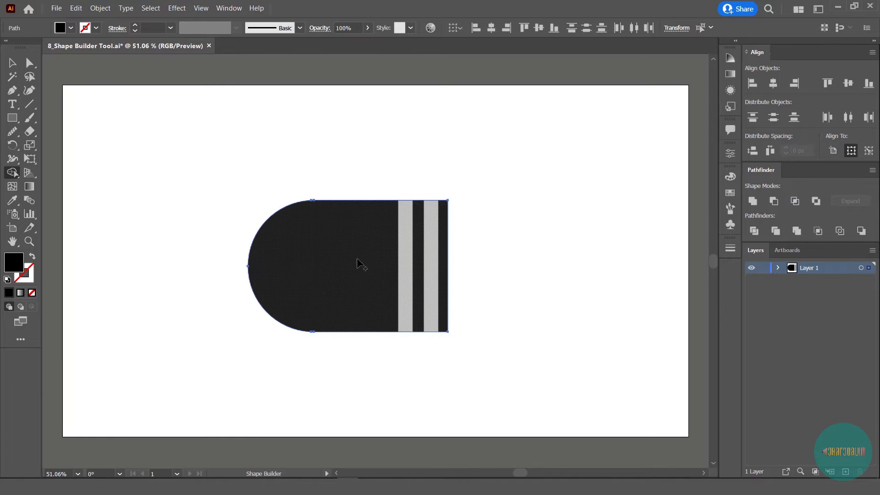
{"action": "key", "text": "ctrl+shift+a"}
{"action": "key", "text": "a"}
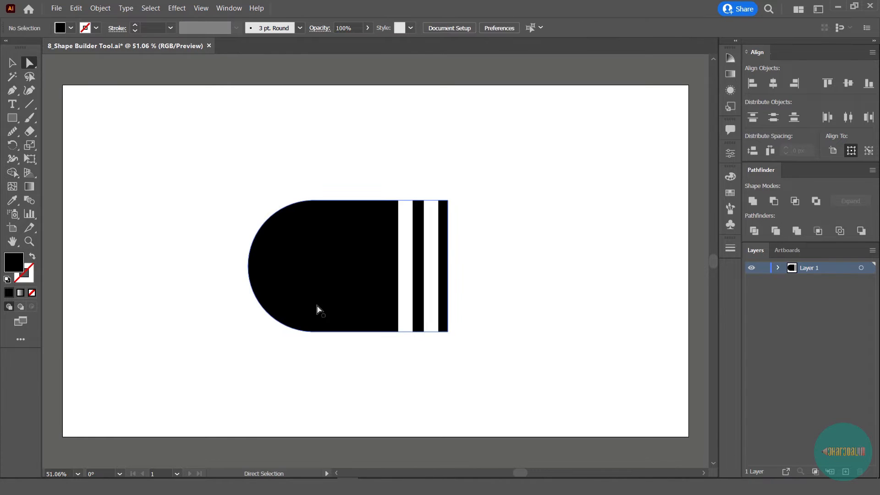
- Test-move the merged shape and the left white bar, returning each to its original position
{"action": "left_click_drag", "start_coordinate": [321, 282], "coordinate": [251, 212]}
{"action": "key", "text": "ctrl+z"}
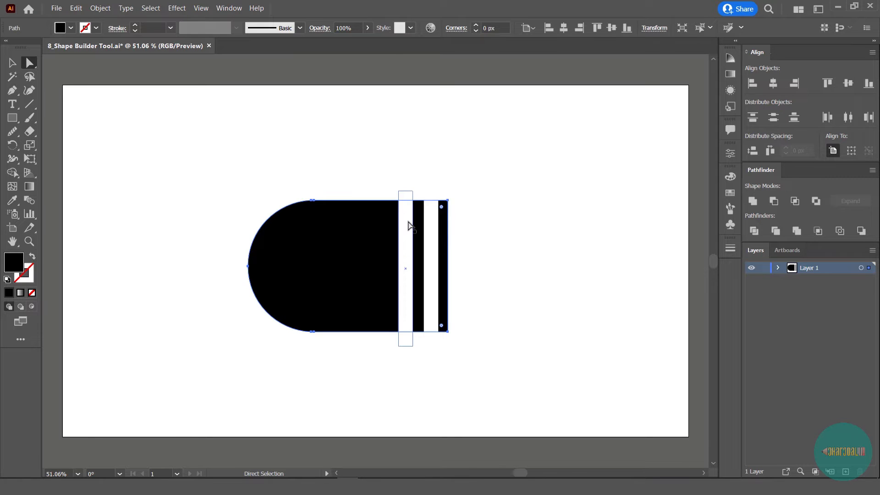
{"action": "mouse_move", "coordinate": [405, 221]}
{"action": "left_mouse_down"}
{"action": "mouse_move", "coordinate": [401, 196]}
{"action": "mouse_move", "coordinate": [403, 206]}
{"action": "left_mouse_up"}
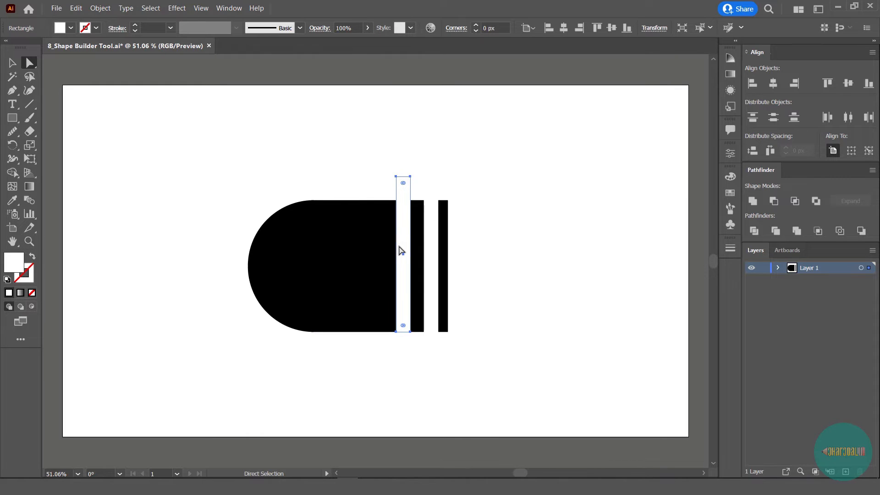
{"action": "left_click_drag", "start_coordinate": [398, 250], "coordinate": [401, 264]}
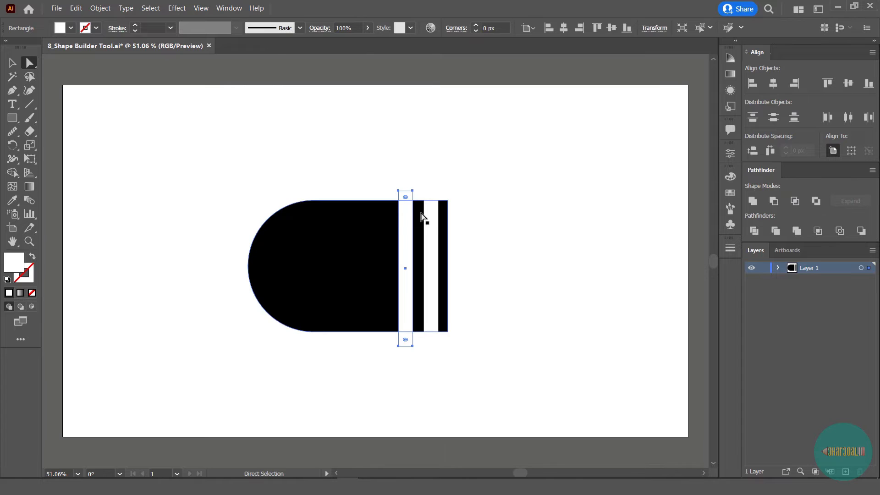
{"action": "left_click", "coordinate": [309, 172]}
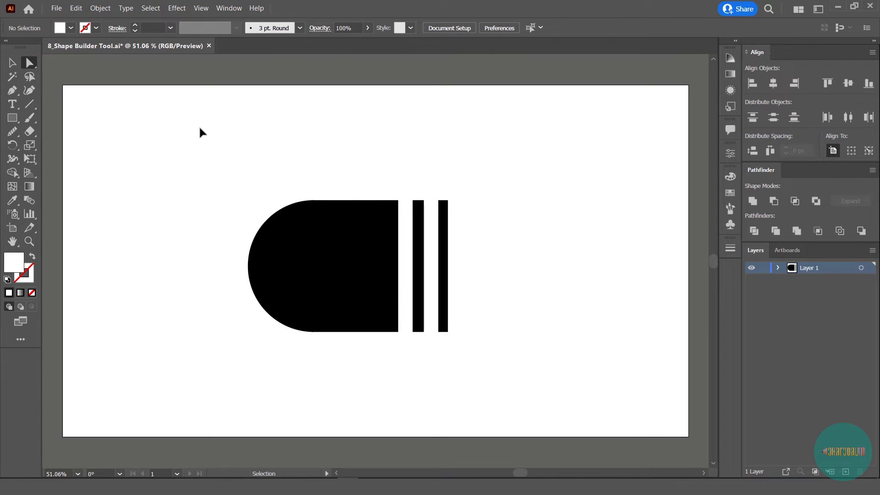
- Subtract both white bars from the merged black shape with the Shape Builder tool
{"action": "left_click_drag", "start_coordinate": [199, 128], "coordinate": [494, 367]}
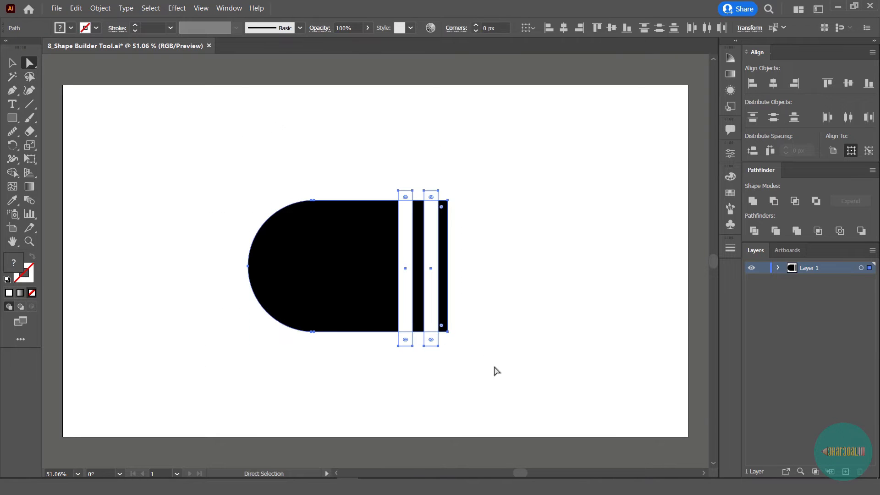
{"action": "left_click", "coordinate": [14, 175]}
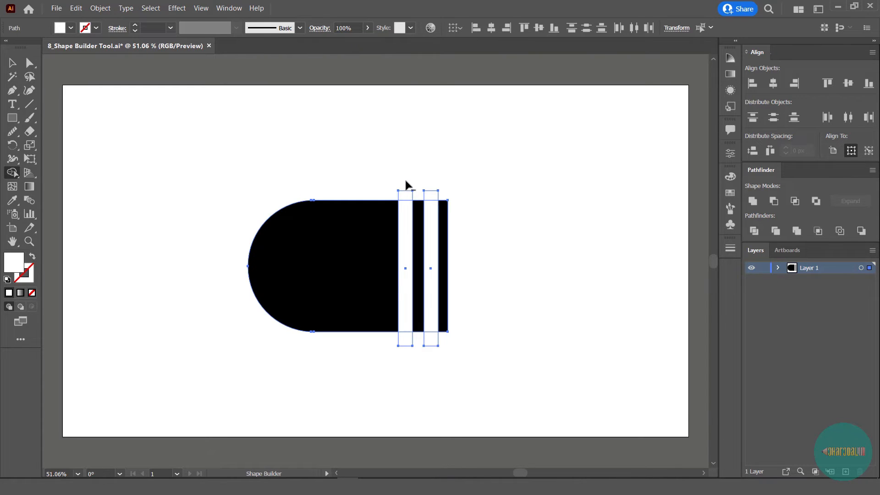
{"action": "left_click_drag", "start_coordinate": [404, 182], "coordinate": [405, 339]}
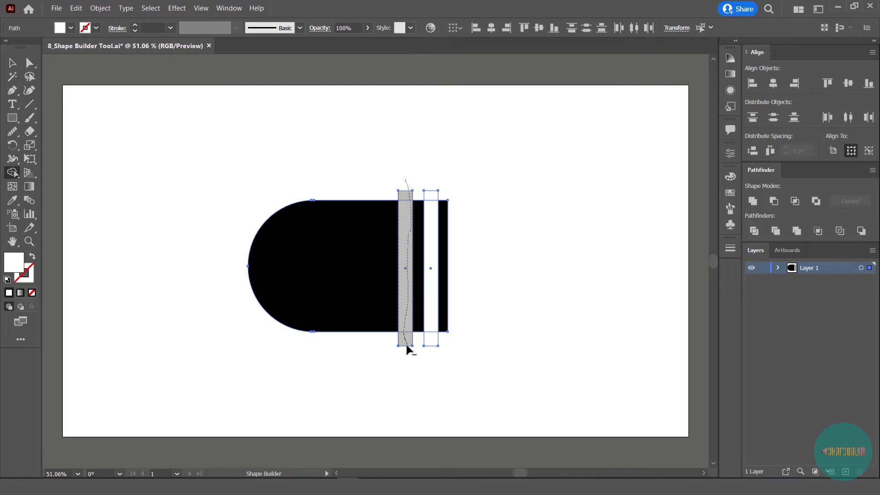
{"action": "left_click_drag", "start_coordinate": [406, 347], "coordinate": [406, 347]}
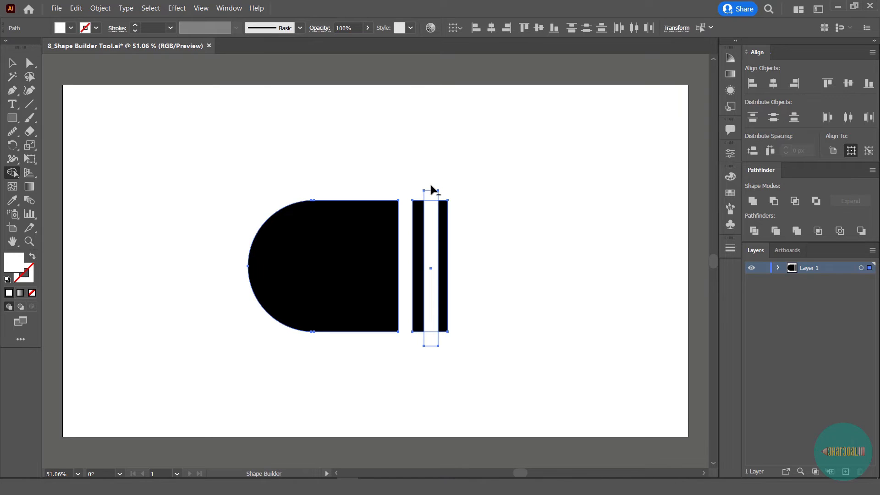
{"action": "left_click_drag", "start_coordinate": [432, 193], "coordinate": [430, 341]}
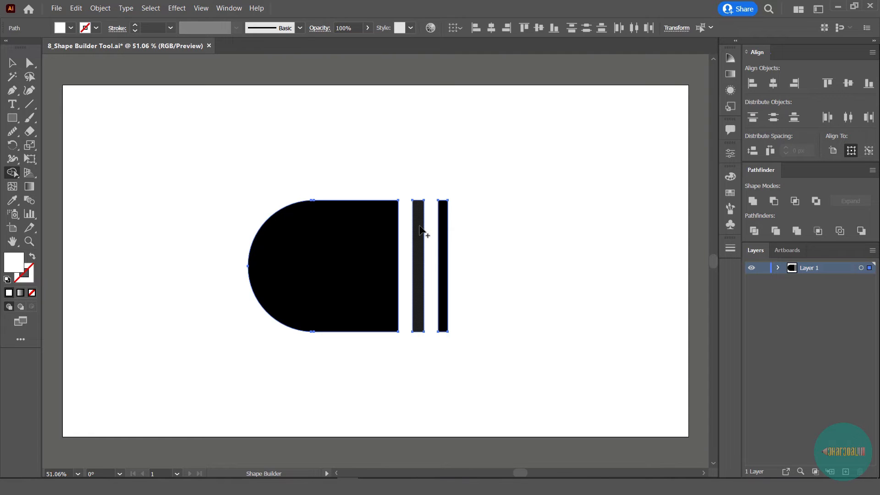
{"action": "key", "text": "a"}
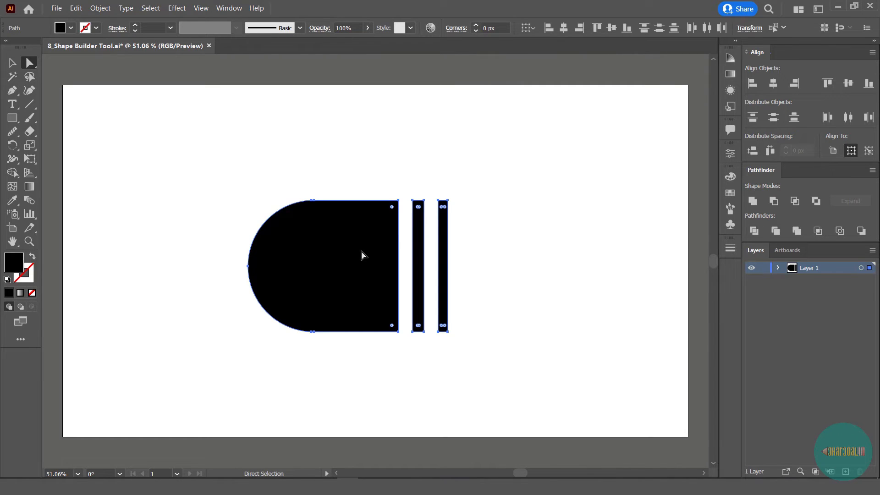
- Group the rounded black body and the two black strips into one object
{"action": "left_click", "coordinate": [332, 270]}
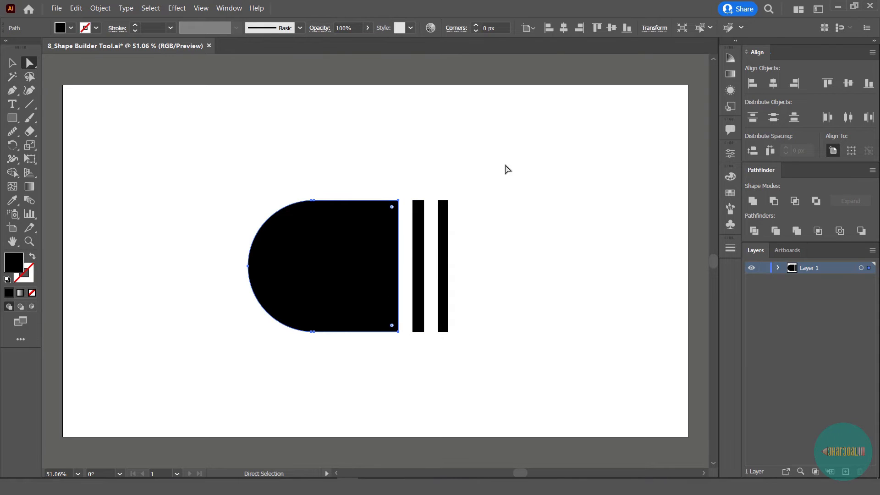
{"action": "left_click_drag", "start_coordinate": [504, 163], "coordinate": [205, 392]}
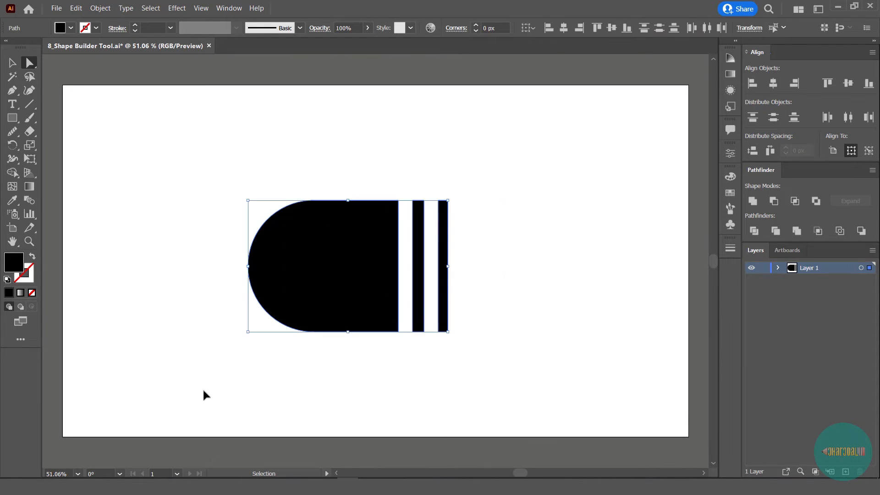
{"action": "key", "text": "v"}
{"action": "left_click", "coordinate": [421, 390]}
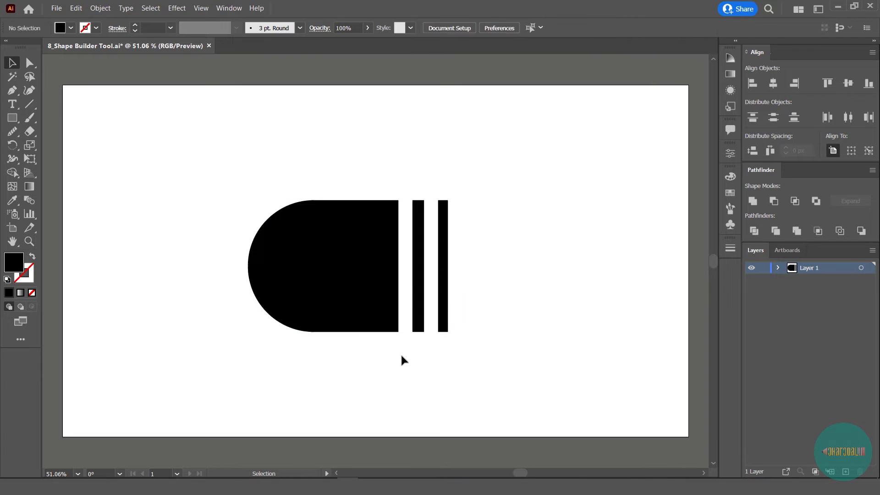
{"action": "mouse_move", "coordinate": [387, 321]}
{"action": "left_mouse_down"}
{"action": "mouse_move", "coordinate": [395, 278]}
{"action": "mouse_move", "coordinate": [395, 309]}
{"action": "left_mouse_up"}
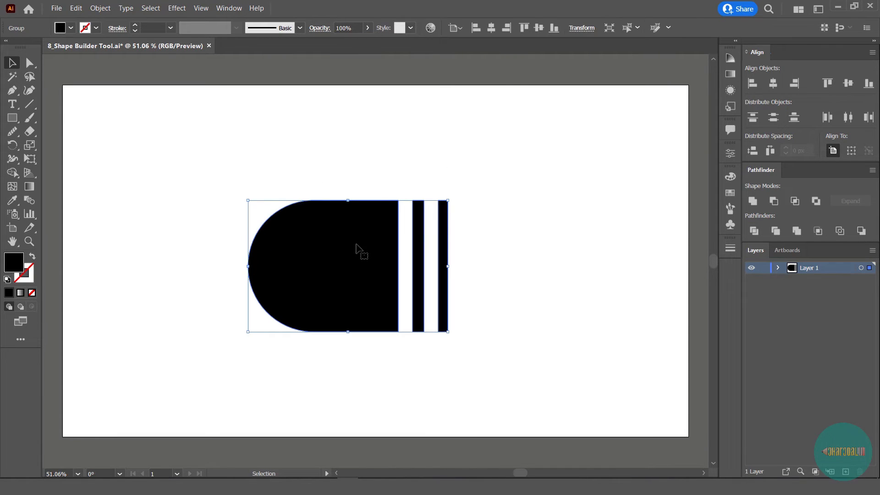
- Duplicate the striped rounded group, space the two copies apart, and rotate the new copy 90° so its dome faces upward
{"action": "left_click_drag", "start_coordinate": [311, 251], "coordinate": [492, 252]}
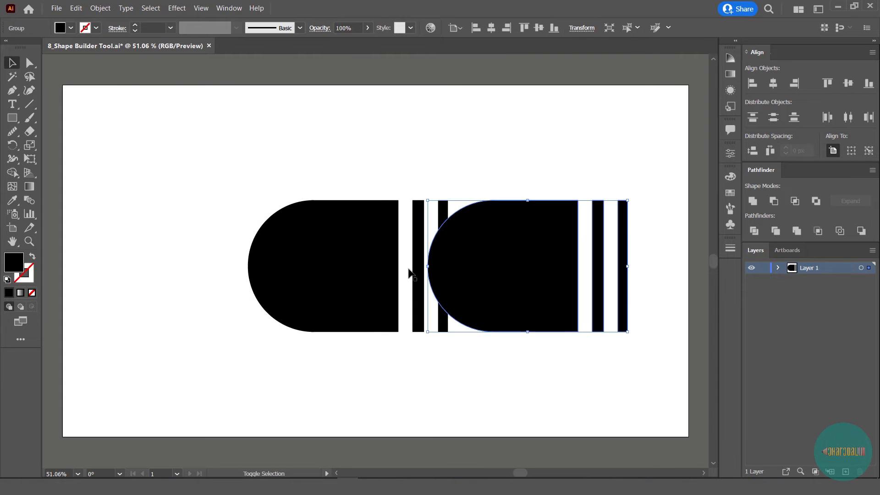
{"action": "left_click_drag", "start_coordinate": [348, 268], "coordinate": [234, 268]}
{"action": "left_click", "coordinate": [499, 255]}
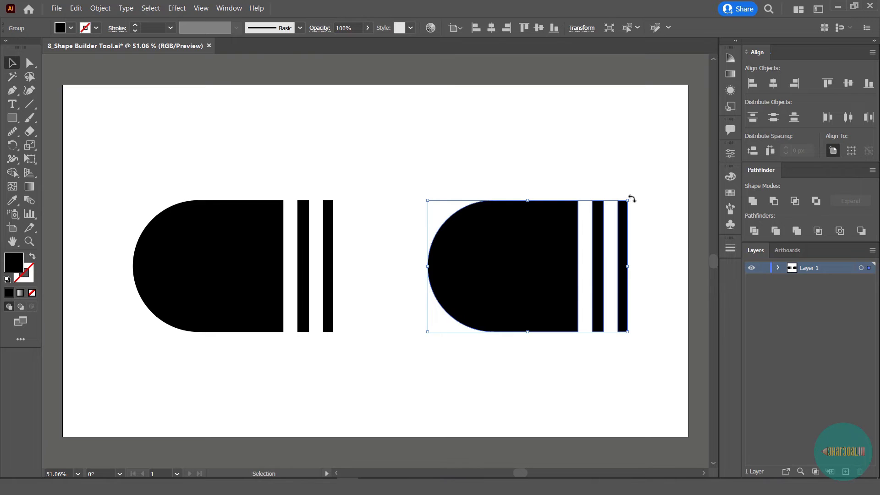
{"action": "left_click_drag", "start_coordinate": [632, 199], "coordinate": [593, 323]}
- Shorten the upright copy's domed body to about 230 px high by lowering its curved upper part, leaving the strips in place
{"action": "key", "text": "a"}
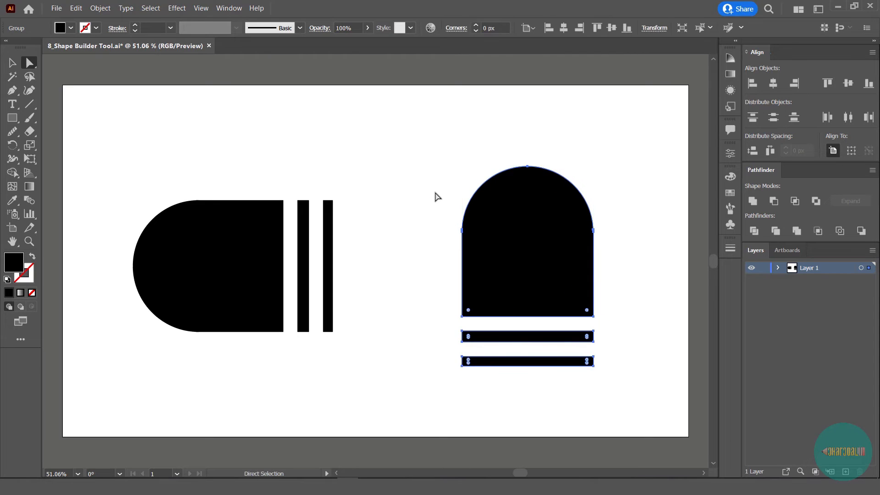
{"action": "left_click", "coordinate": [526, 168]}
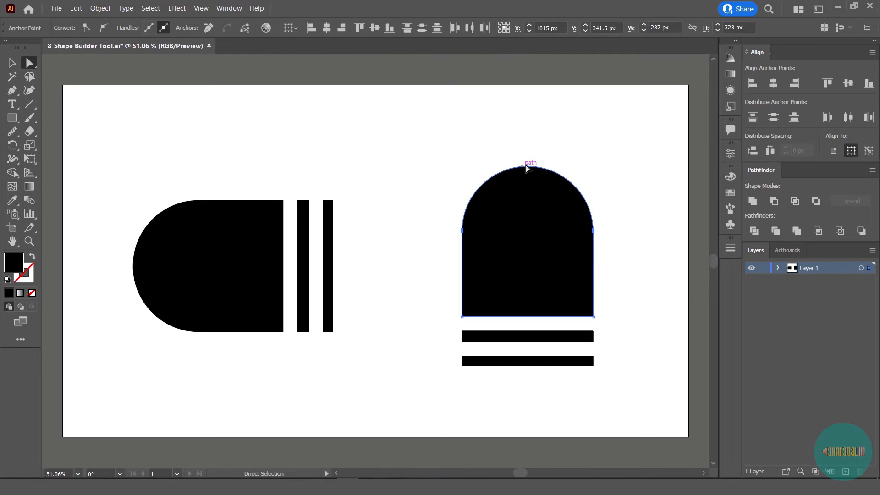
{"action": "left_click_drag", "start_coordinate": [526, 168], "coordinate": [531, 213]}
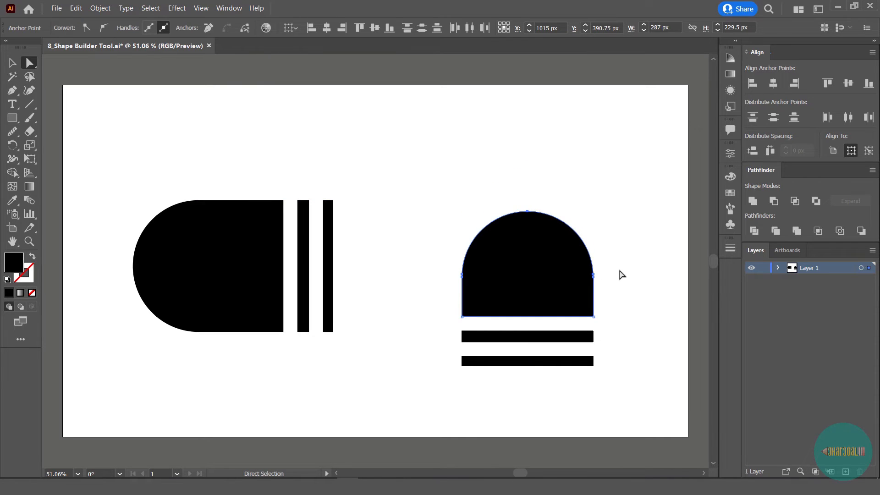
{"action": "left_click", "coordinate": [643, 274]}
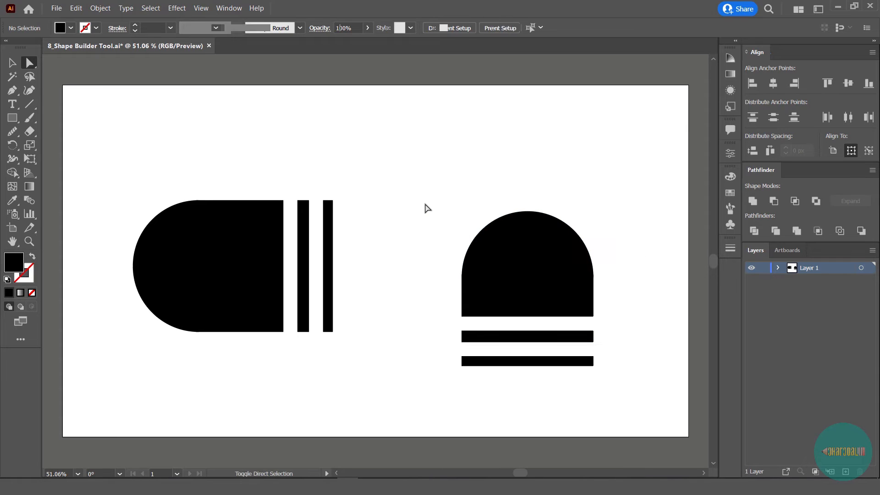
- Duplicate Artboard 1 as an empty 1366 x 768 px artboard beside the original
{"action": "key", "text": "shift+o"}
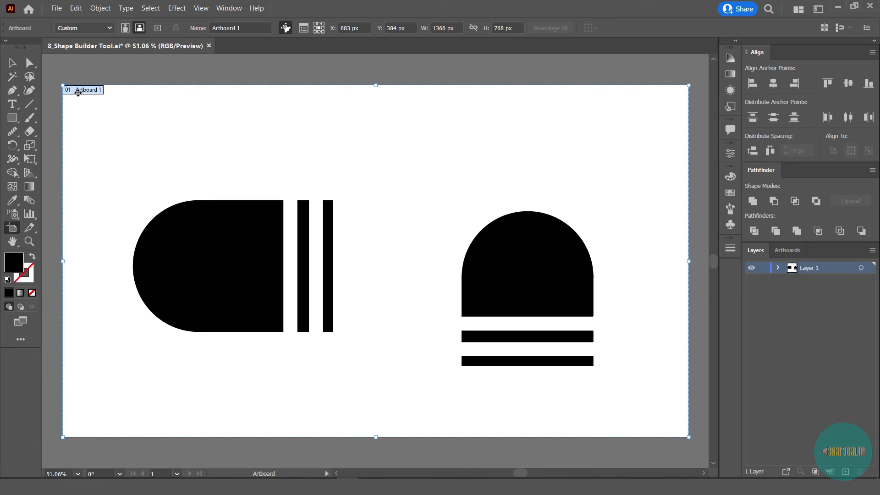
{"action": "left_click_drag", "start_coordinate": [78, 92], "coordinate": [707, 96]}
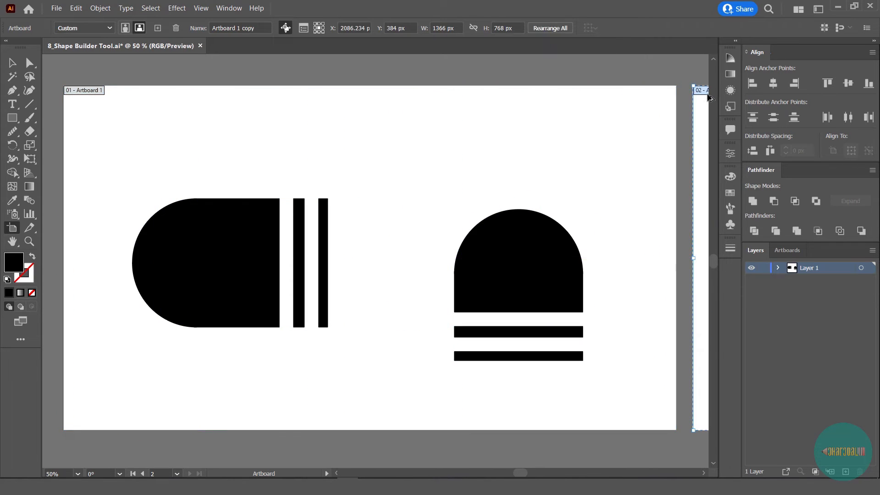
{"action": "key", "text": "Escape"}
{"action": "left_click_drag", "start_coordinate": [614, 169], "coordinate": [9, 152]}
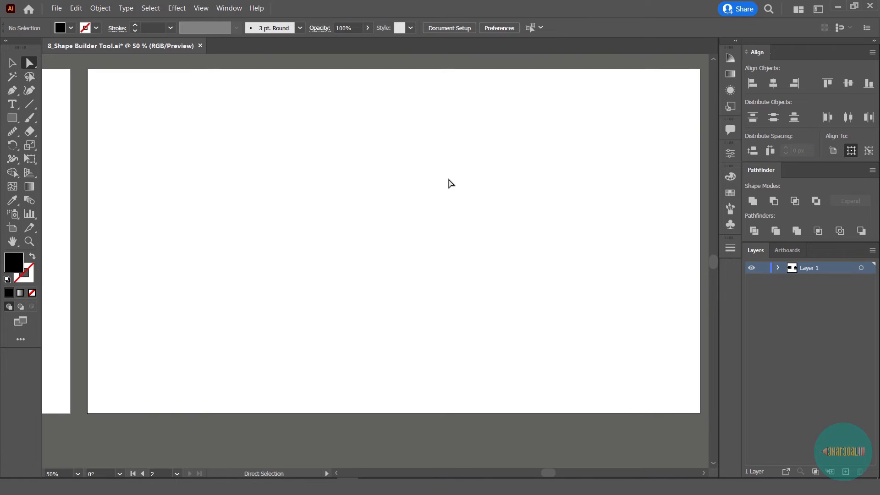
{"action": "left_click_drag", "start_coordinate": [444, 178], "coordinate": [435, 187]}
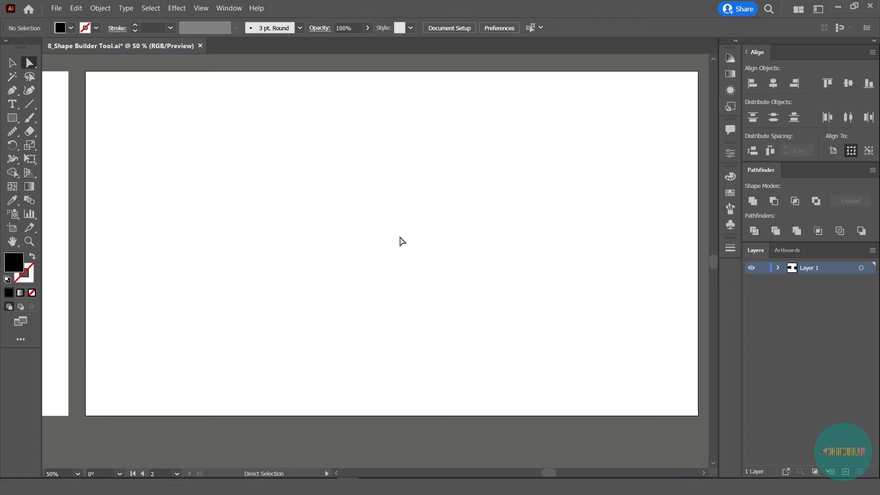
- Draw a black square at the centre of the new artboard, rotate it 45° into a diamond and move it down
{"action": "left_click", "coordinate": [12, 119]}
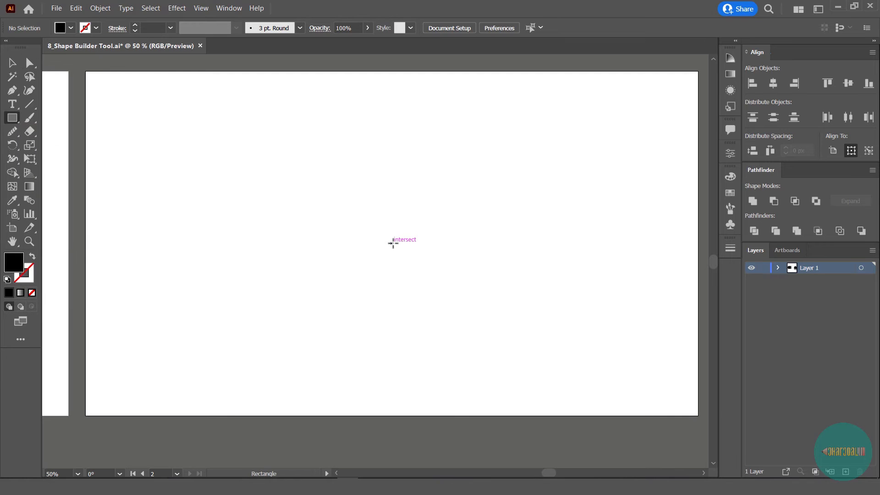
{"action": "left_click_drag", "start_coordinate": [392, 243], "coordinate": [337, 182]}
{"action": "key", "text": "v"}
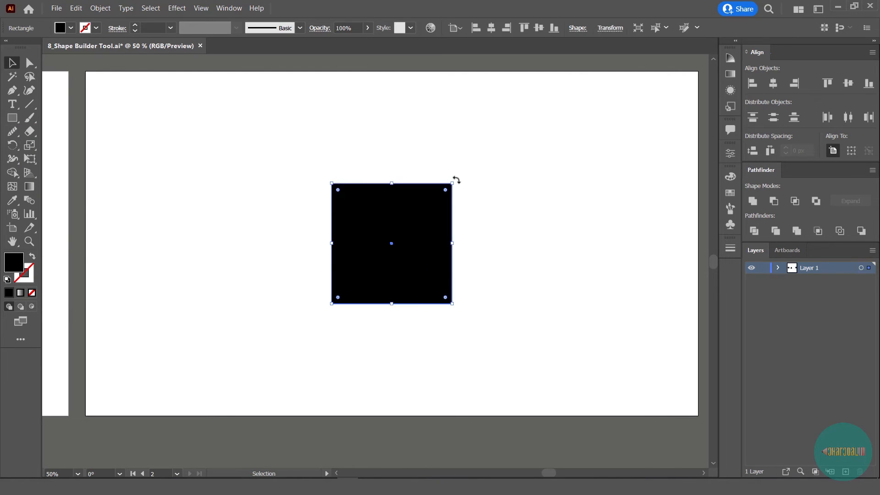
{"action": "left_click_drag", "start_coordinate": [456, 179], "coordinate": [479, 242]}
{"action": "key", "text": "a"}
{"action": "left_click_drag", "start_coordinate": [396, 231], "coordinate": [397, 285]}
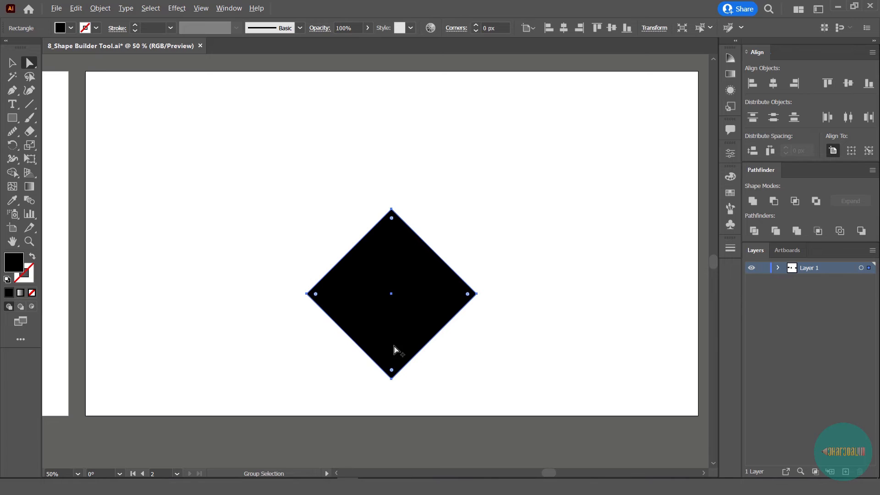
- Duplicate the diamond straight upward so the two overlap, and fill the upper copy with light grey E8E8E8
{"action": "left_click_drag", "start_coordinate": [396, 339], "coordinate": [393, 274]}
{"action": "key", "text": "i"}
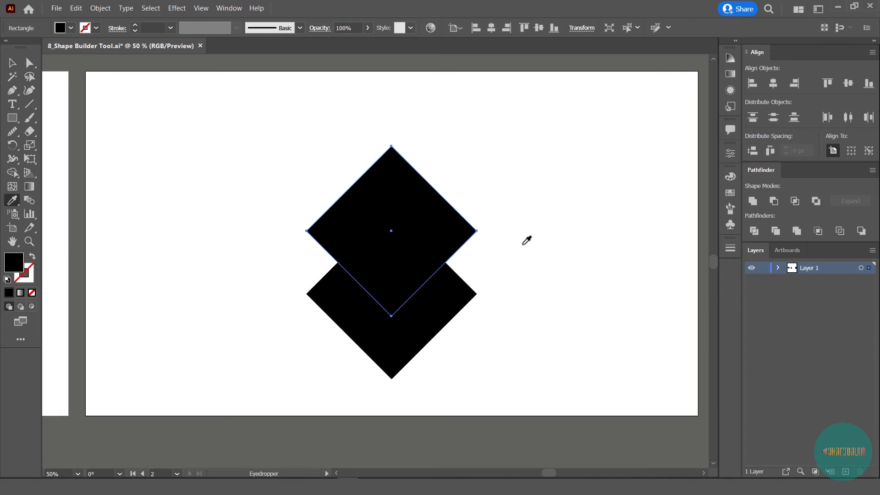
{"action": "left_click", "coordinate": [547, 201]}
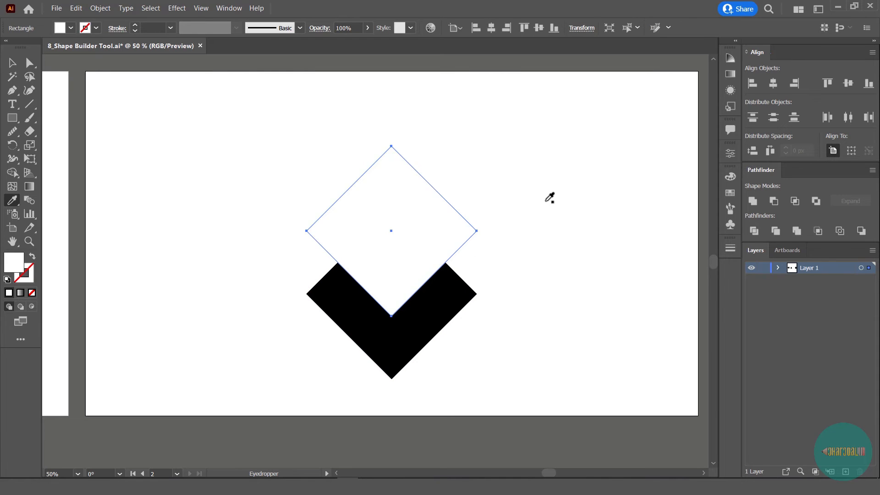
{"action": "double_click", "coordinate": [19, 266]}
{"action": "type", "text": "E8E8E8"}
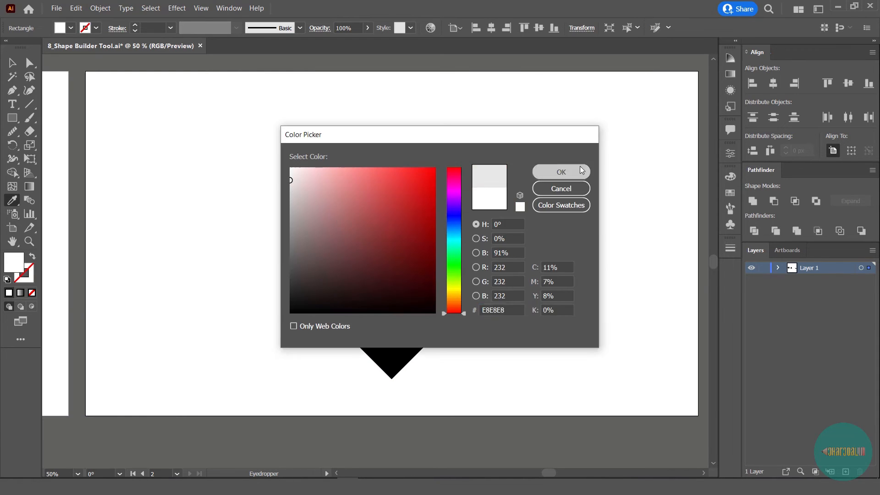
{"action": "left_click", "coordinate": [581, 170]}
{"action": "key", "text": "a"}
{"action": "left_click", "coordinate": [526, 211]}
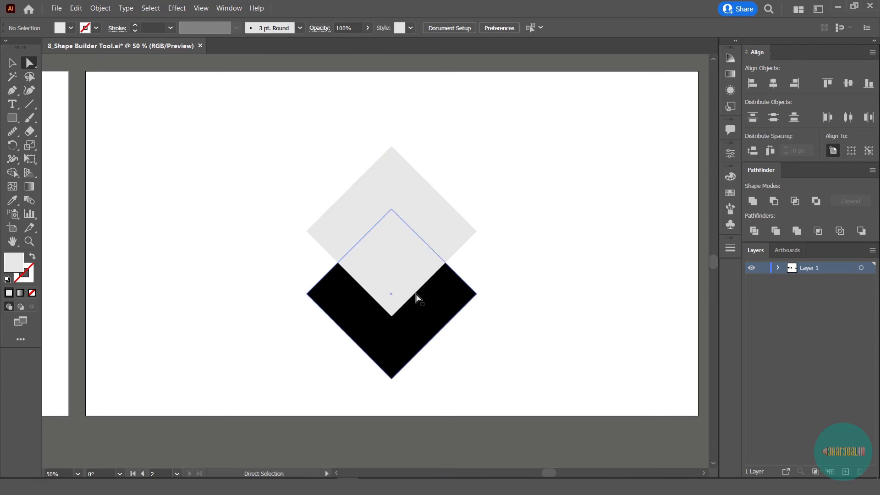
- Move the grey diamond slightly higher and subtract it from the black diamond with the Shape Builder tool
{"action": "left_click_drag", "start_coordinate": [386, 286], "coordinate": [390, 256]}
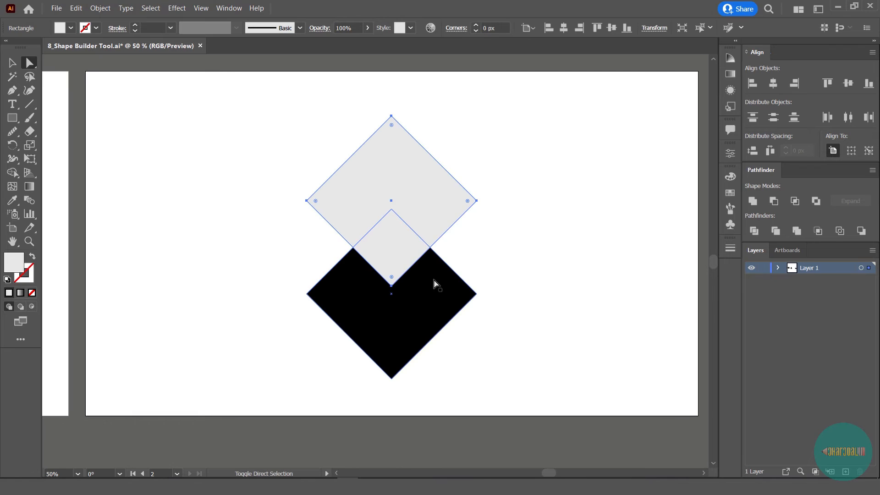
{"action": "left_click", "coordinate": [433, 284], "text": "shift"}
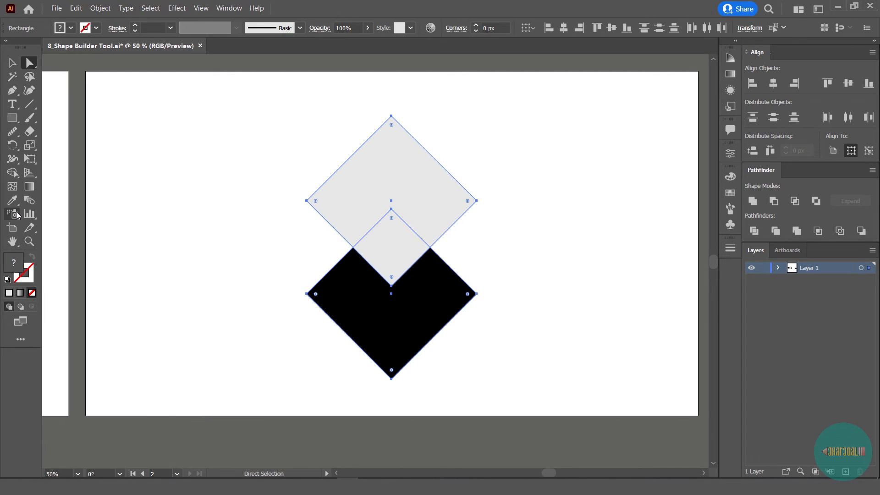
{"action": "left_click", "coordinate": [15, 175]}
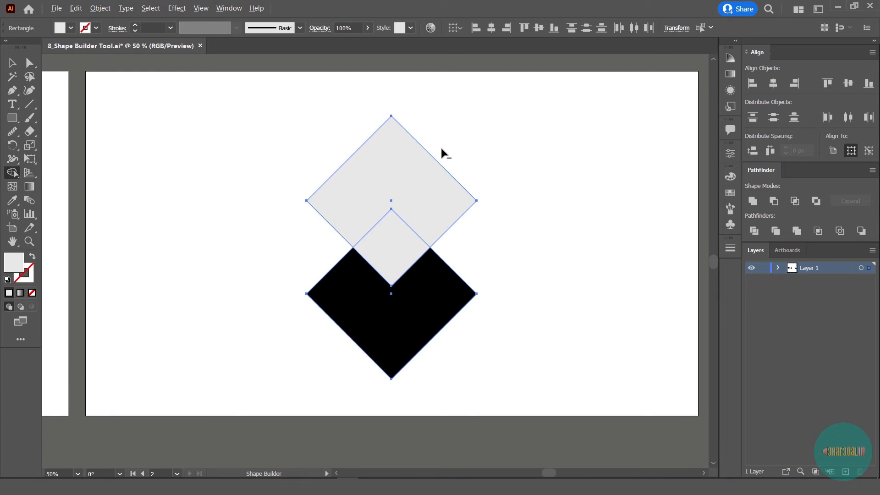
{"action": "left_click_drag", "start_coordinate": [416, 122], "coordinate": [387, 253]}
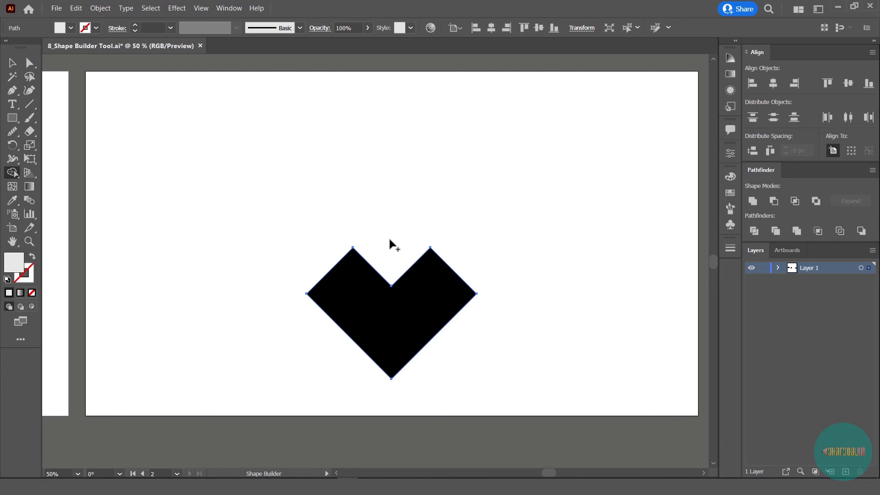
{"action": "key", "text": "a"}
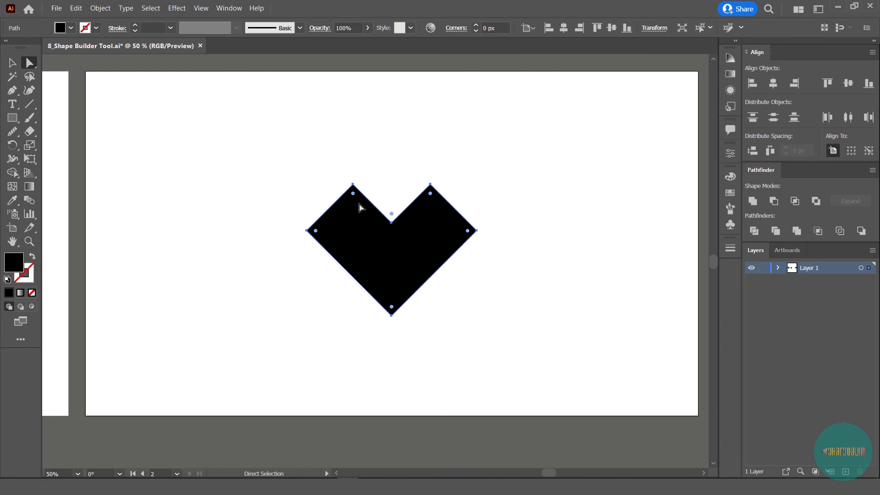
{"action": "left_click_drag", "start_coordinate": [271, 164], "coordinate": [370, 257]}
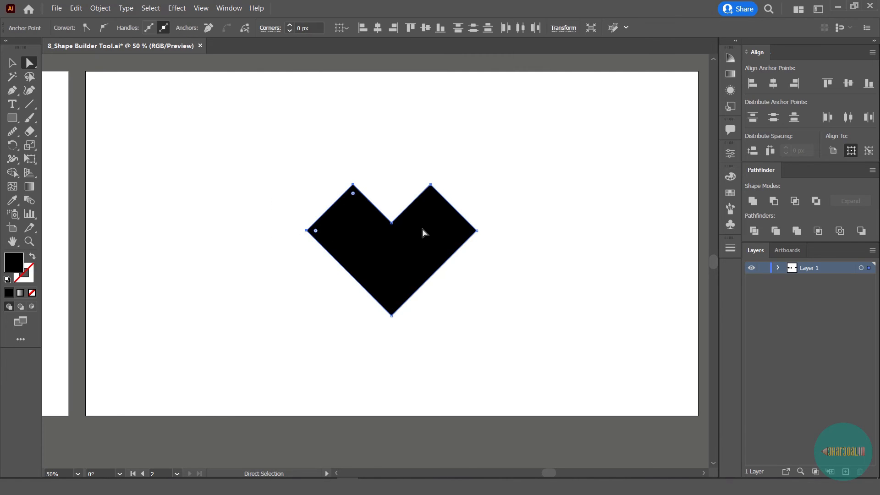
{"action": "left_click", "coordinate": [395, 193]}
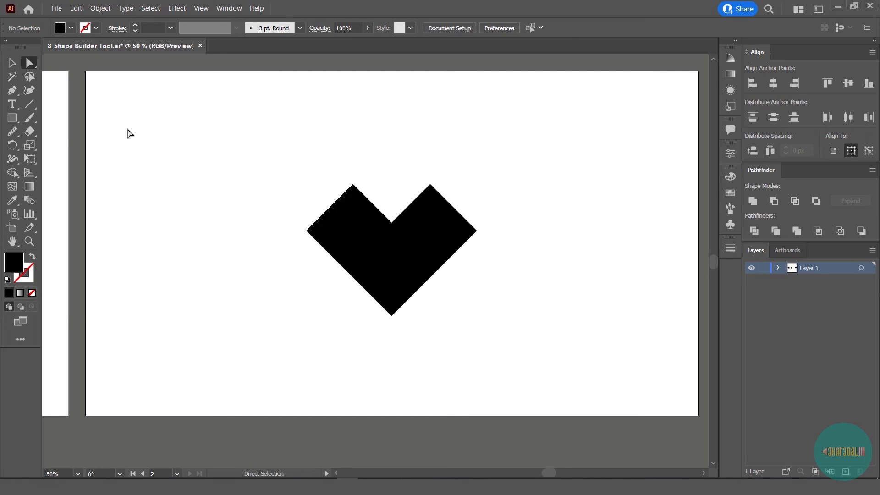
- Select the four upper outer corners of the notched shape with the Lasso tool and round them fully into heart lobes
{"action": "left_click", "coordinate": [29, 76]}
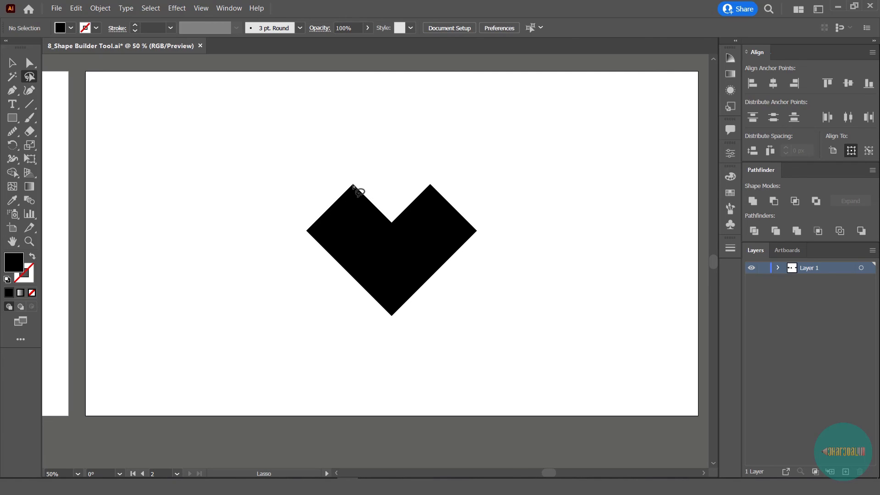
{"action": "mouse_move", "coordinate": [371, 185]}
{"action": "left_mouse_down"}
{"action": "mouse_move", "coordinate": [327, 256]}
{"action": "mouse_move", "coordinate": [311, 269]}
{"action": "mouse_move", "coordinate": [296, 261]}
{"action": "mouse_move", "coordinate": [276, 219]}
{"action": "mouse_move", "coordinate": [276, 173]}
{"action": "mouse_move", "coordinate": [299, 153]}
{"action": "mouse_move", "coordinate": [357, 132]}
{"action": "mouse_move", "coordinate": [419, 141]}
{"action": "mouse_move", "coordinate": [472, 167]}
{"action": "mouse_move", "coordinate": [513, 197]}
{"action": "mouse_move", "coordinate": [518, 241]}
{"action": "mouse_move", "coordinate": [506, 262]}
{"action": "mouse_move", "coordinate": [477, 272]}
{"action": "mouse_move", "coordinate": [396, 188]}
{"action": "mouse_move", "coordinate": [377, 186]}
{"action": "left_mouse_up"}
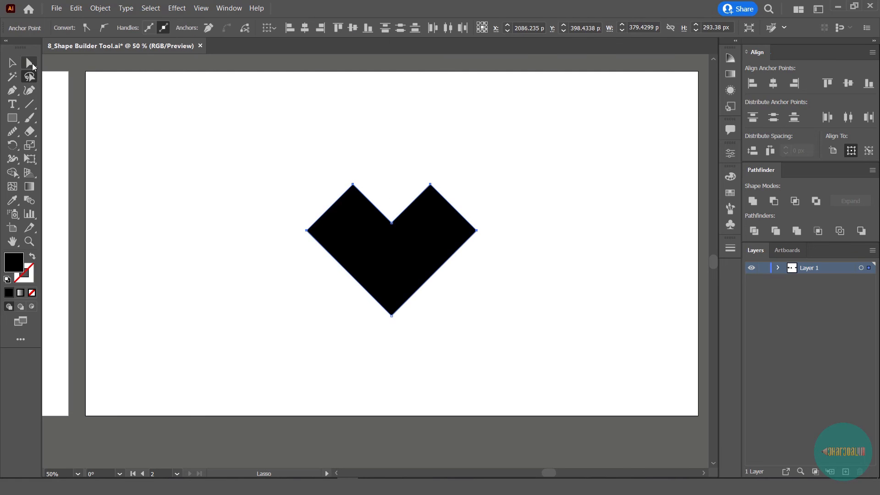
{"action": "key", "text": "a"}
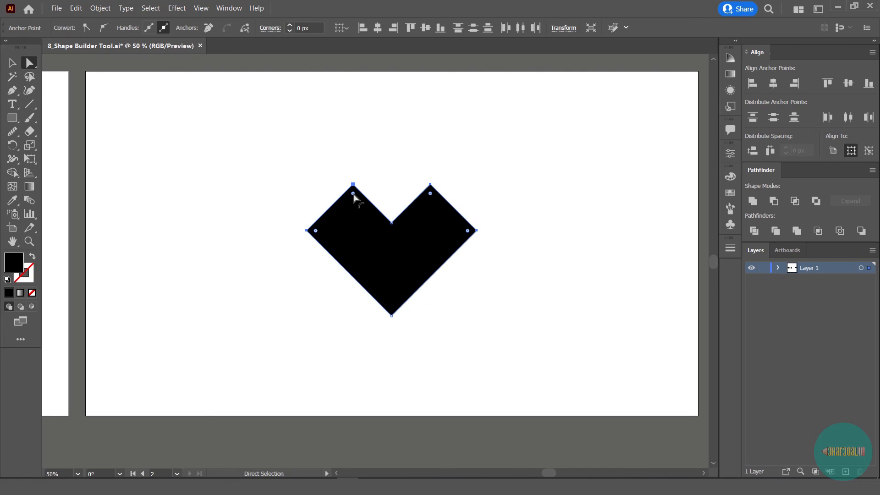
{"action": "left_click_drag", "start_coordinate": [352, 194], "coordinate": [377, 299]}
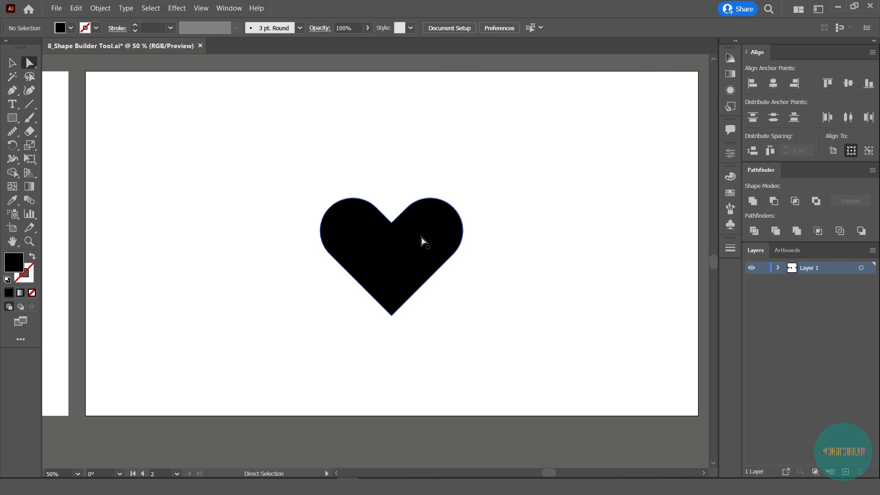
- Slightly round the heart's inner notch and its bottom tip
{"action": "left_click", "coordinate": [415, 275]}
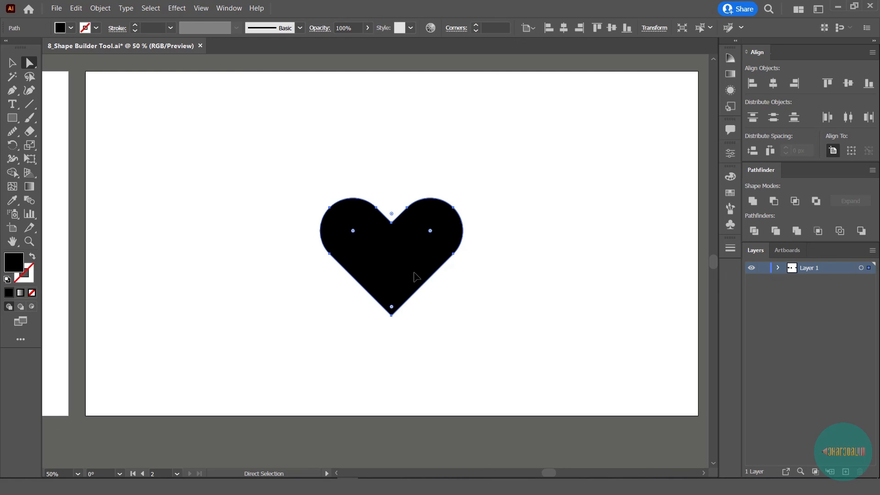
{"action": "left_click", "coordinate": [456, 282]}
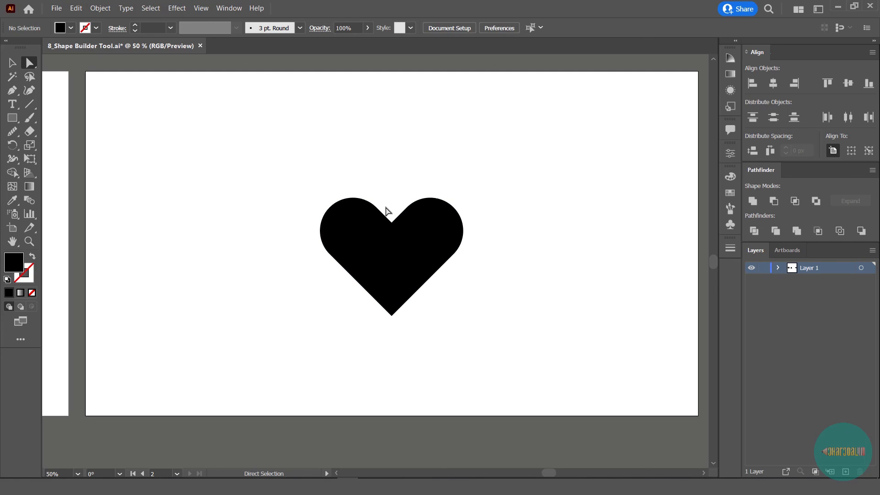
{"action": "left_click_drag", "start_coordinate": [385, 208], "coordinate": [395, 300]}
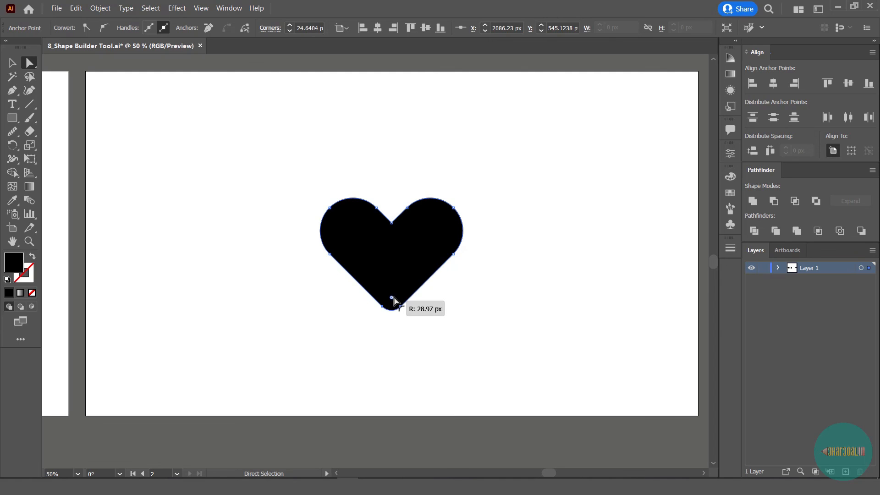
{"action": "left_click", "coordinate": [537, 213]}
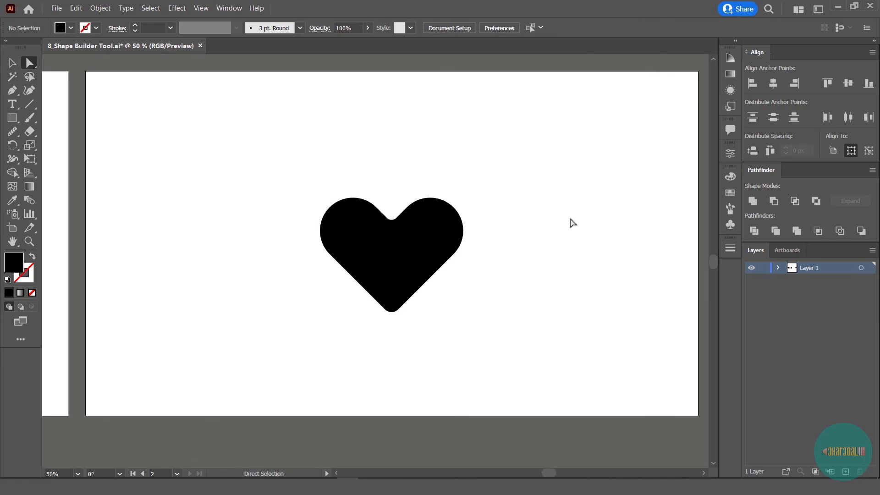